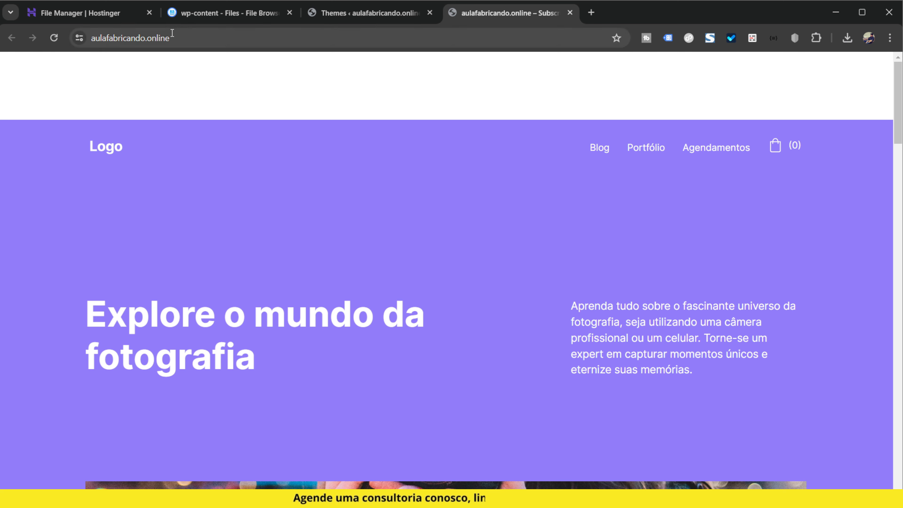
Copy the site address aulafabricando.online and load it in the Brave browser.
click(178, 37)
key(ctrl+c)
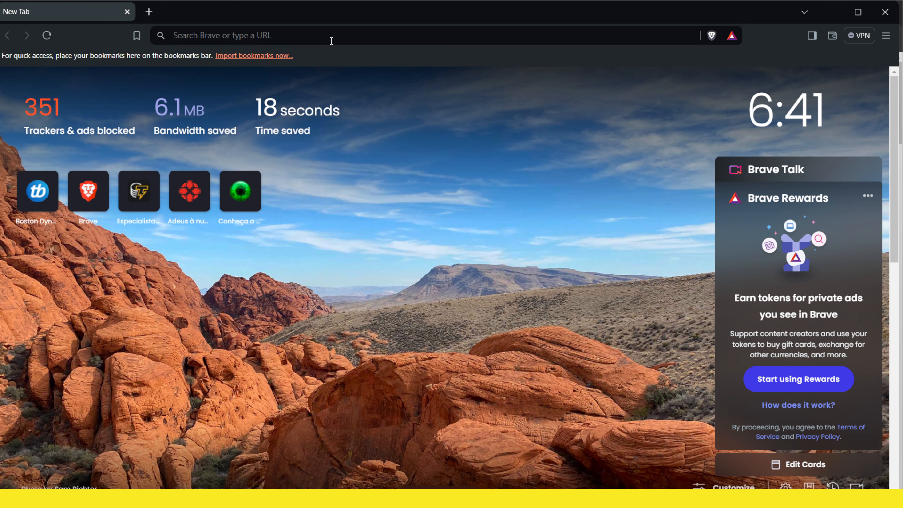
click(316, 32)
key(ctrl+v)
key(Return)
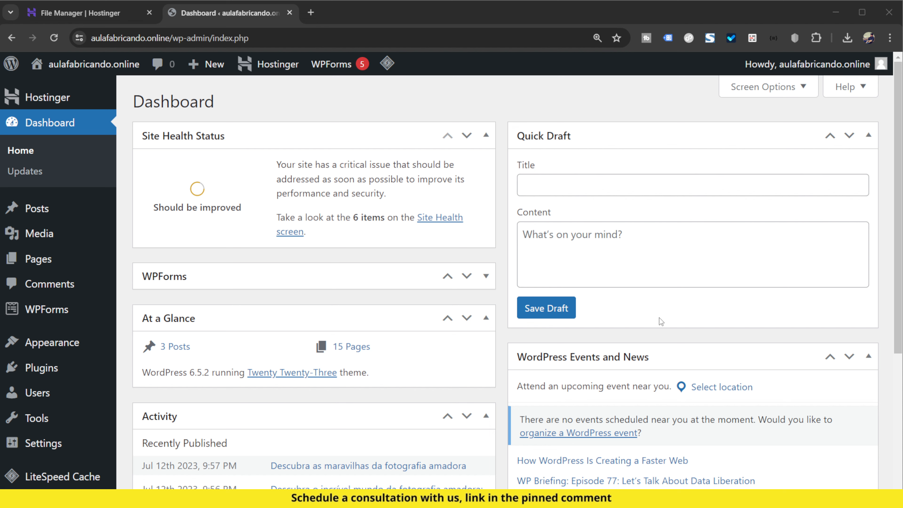
Activate the Twenty Twenty-Four theme from the site's installed WordPress themes.
click(77, 345)
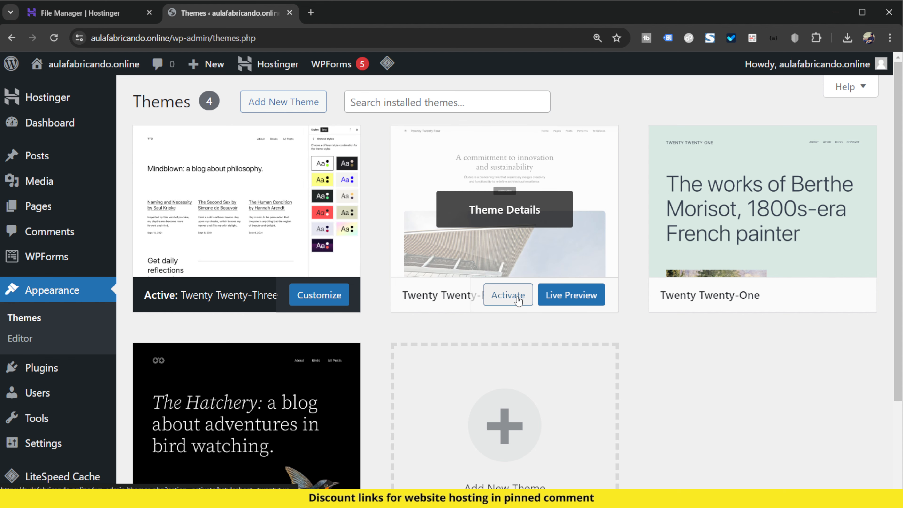
key(ctrl+plus)
key(ctrl+plus)
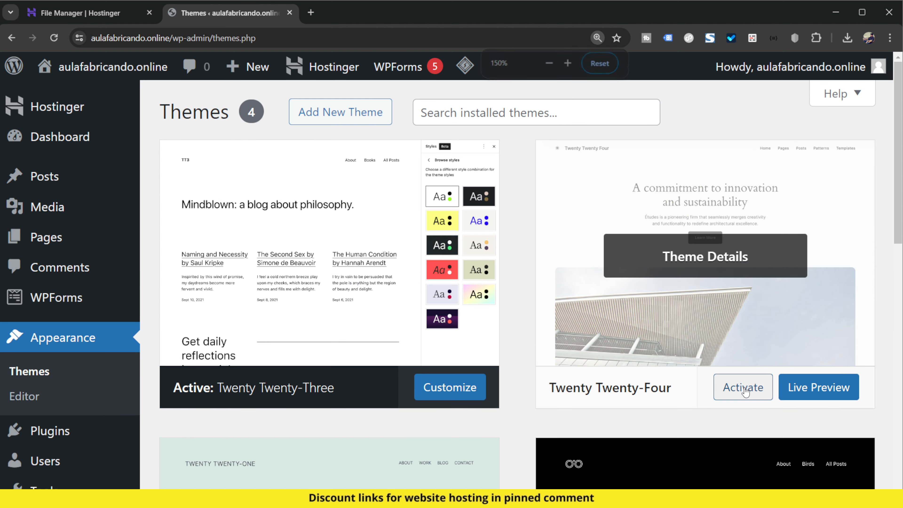
click(743, 389)
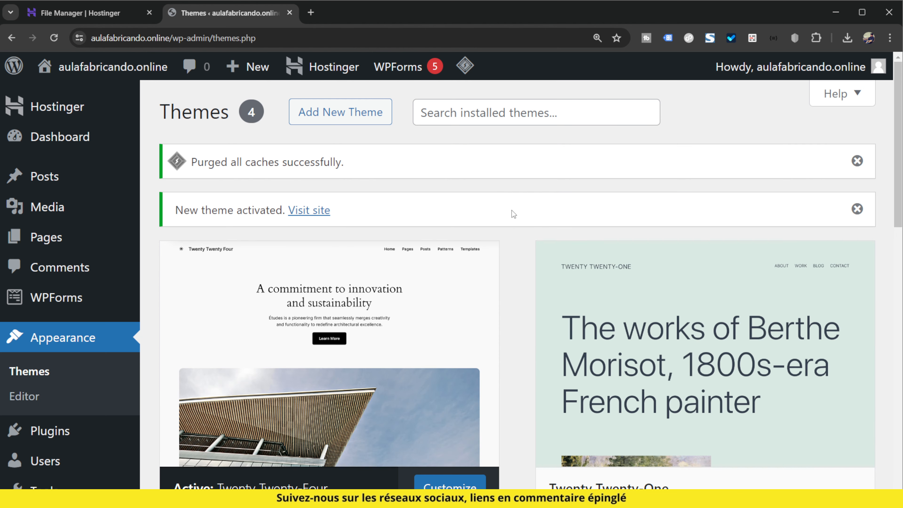
Visit the live site in a separate browser tab to check its front page, and close it again.
mouse_move(106, 66)
middle_click(56, 97)
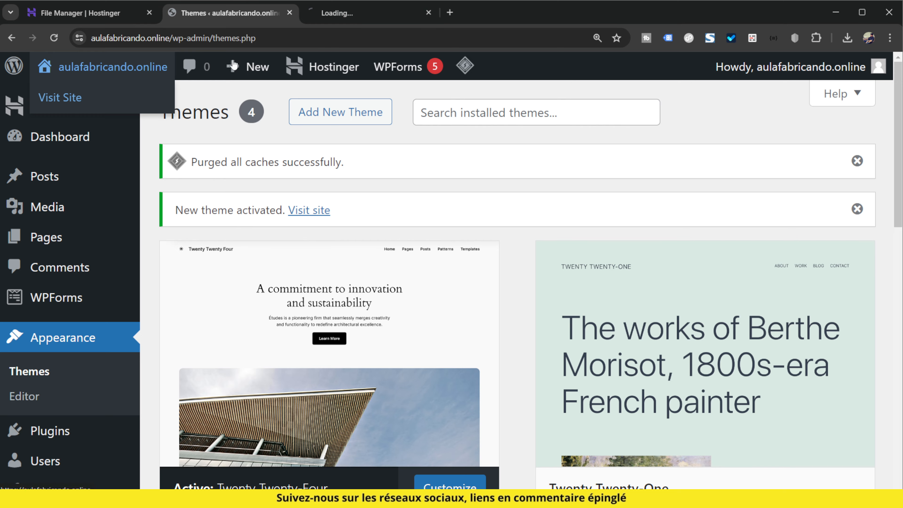
click(322, 15)
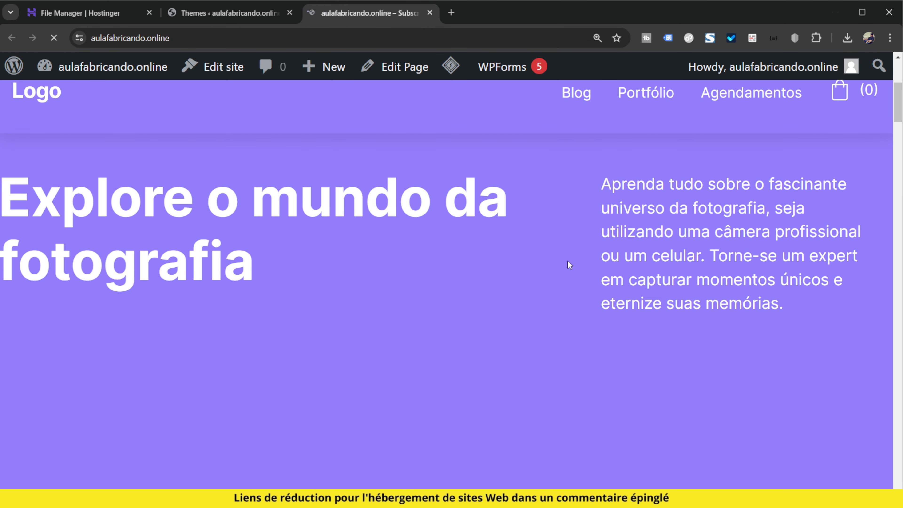
click(429, 13)
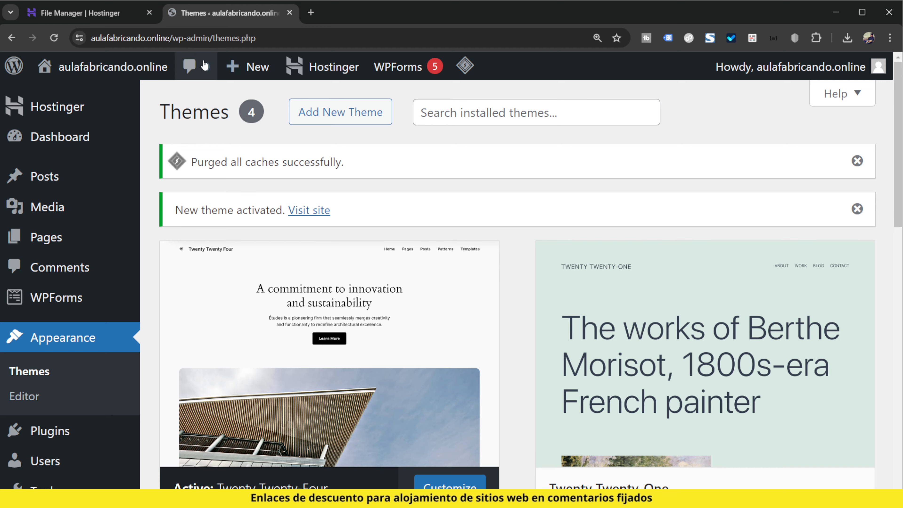
Access the files of aulafabricando.online in Hostinger's File Manager and open the public_html/wp-content/themes folder.
click(71, 13)
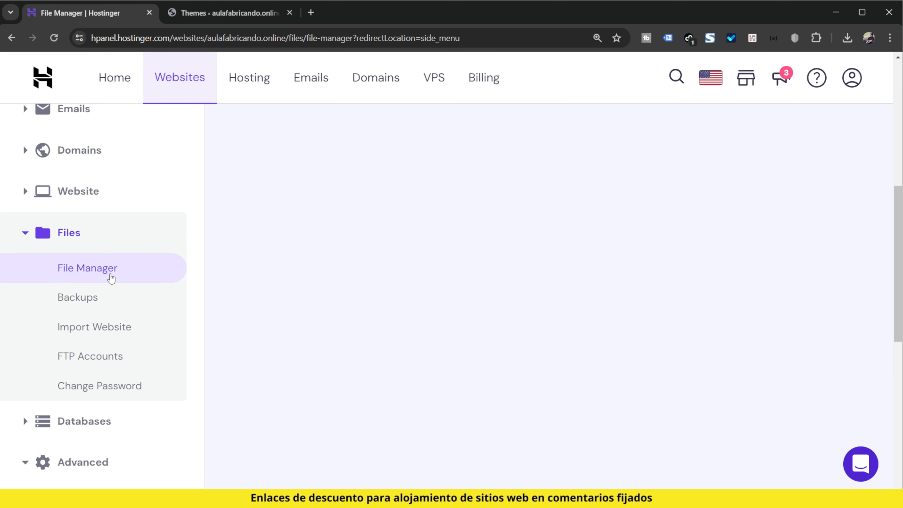
click(89, 269)
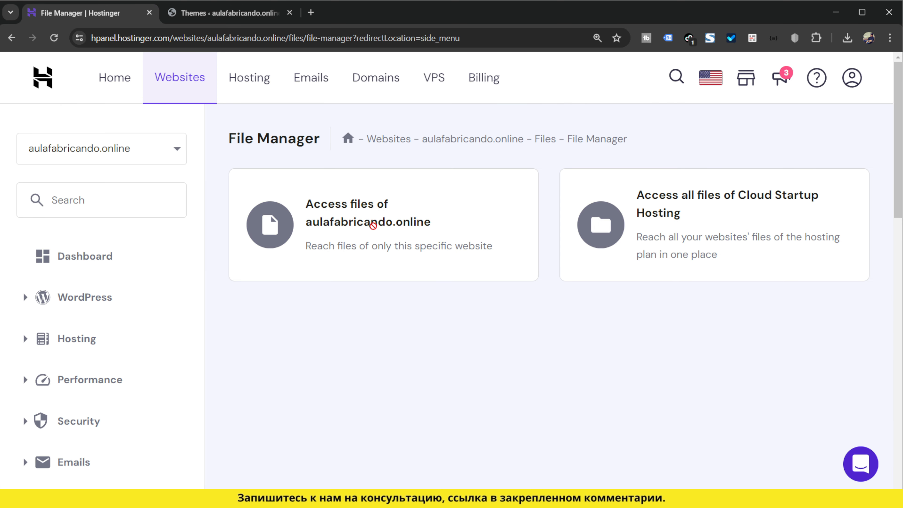
click(452, 241)
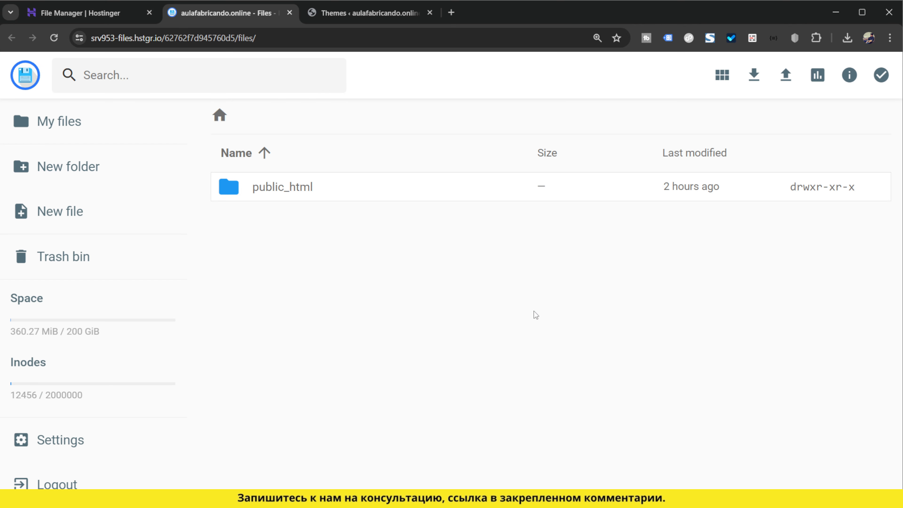
double_click(310, 197)
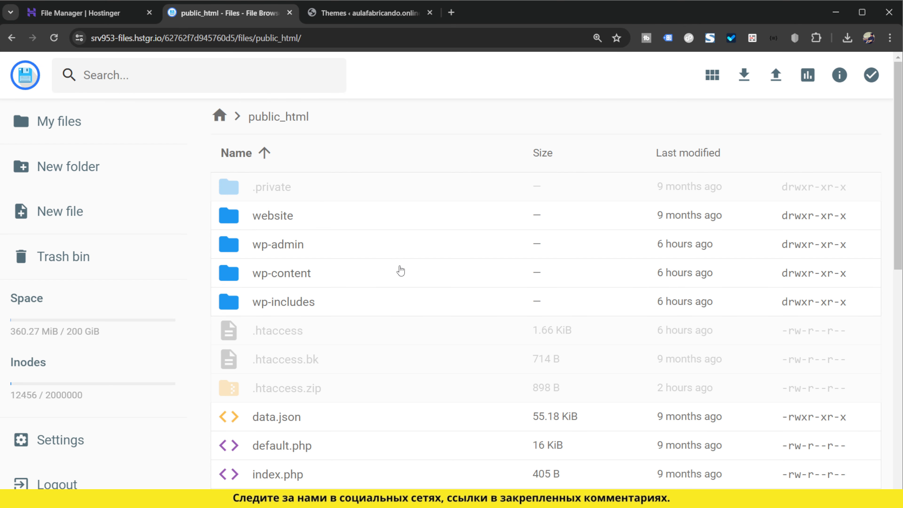
double_click(336, 276)
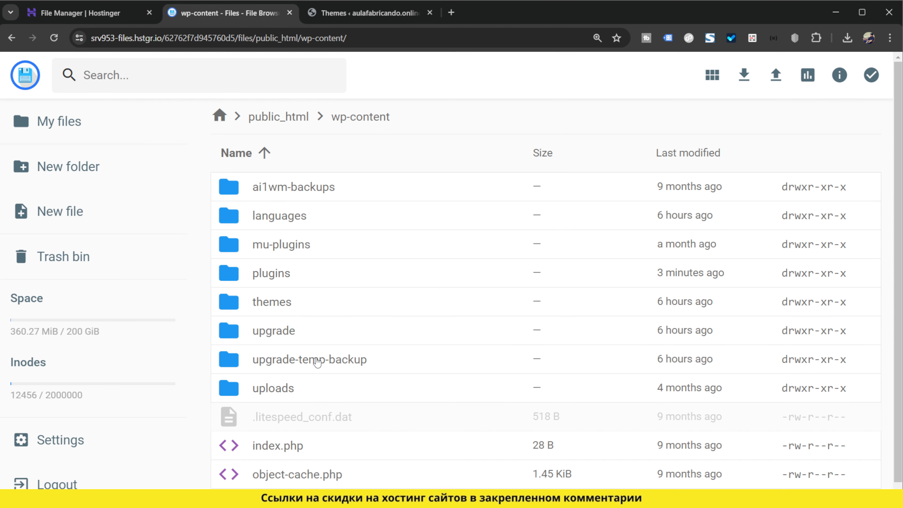
double_click(291, 304)
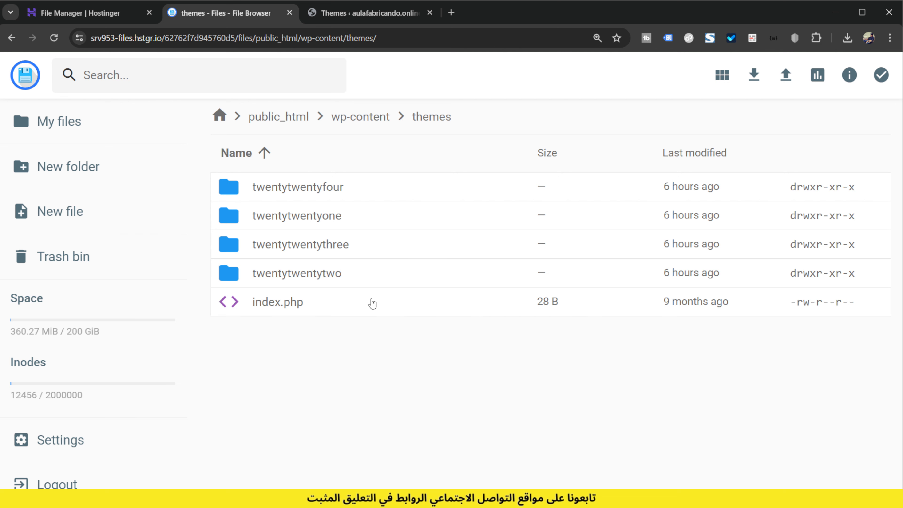
Return to the Hostinger site panel and enter phpMyAdmin for the website's MySQL database.
click(125, 14)
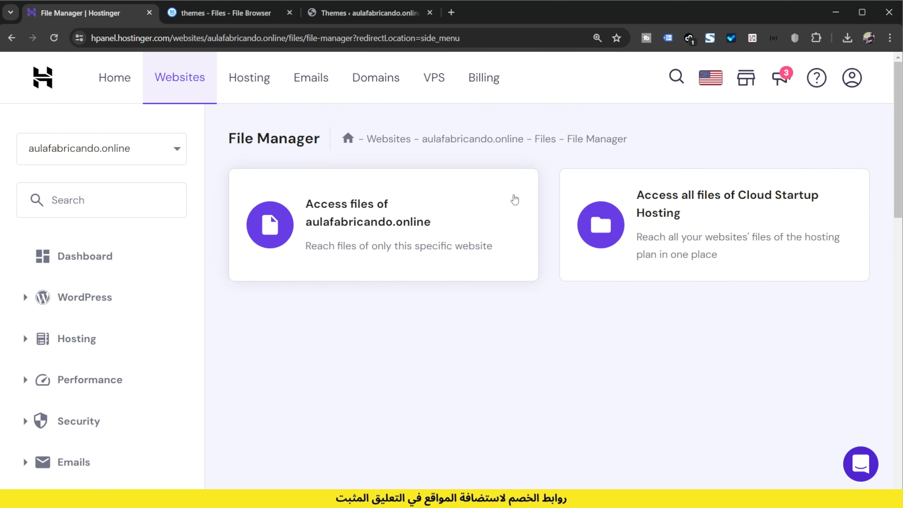
scroll(123, 360, down, 5)
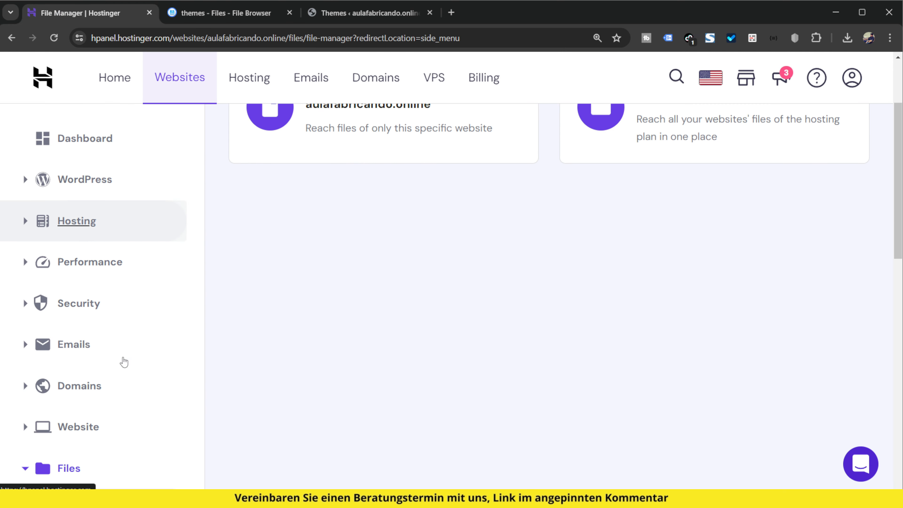
scroll(124, 366, down, 4)
click(123, 365)
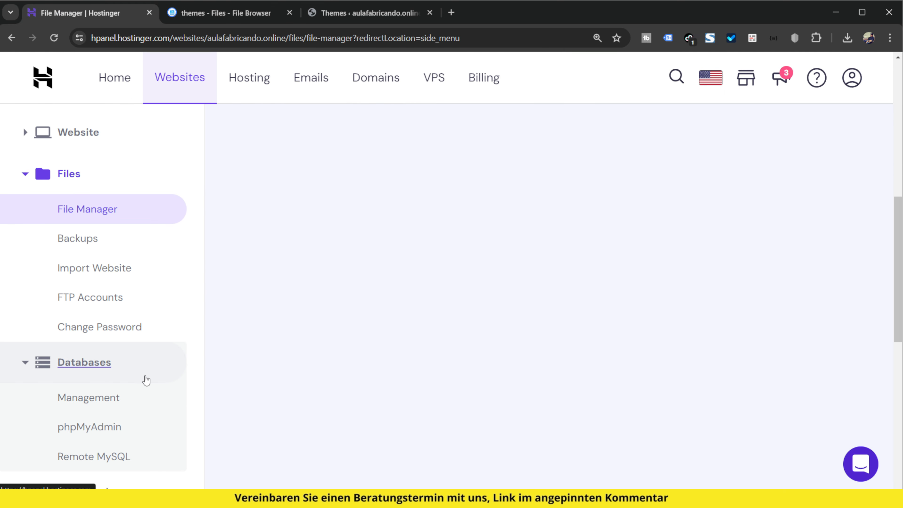
scroll(143, 379, down, 2)
click(97, 369)
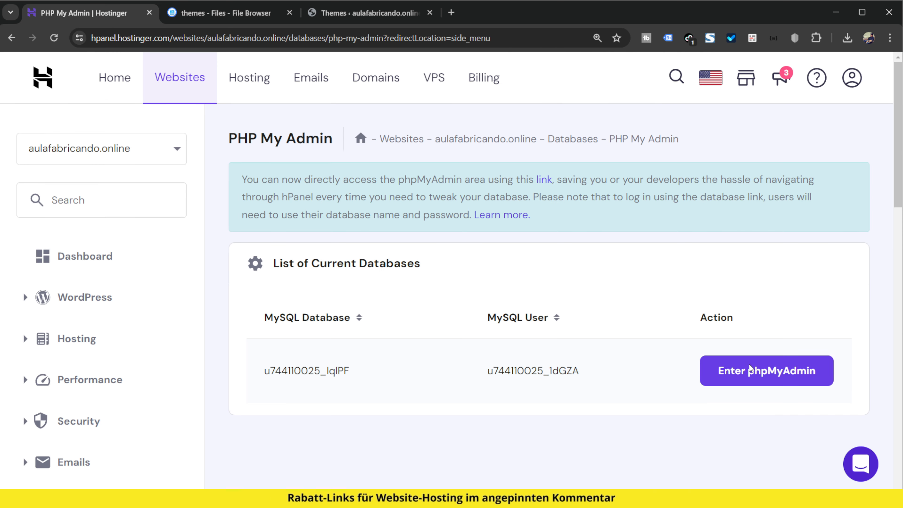
click(749, 370)
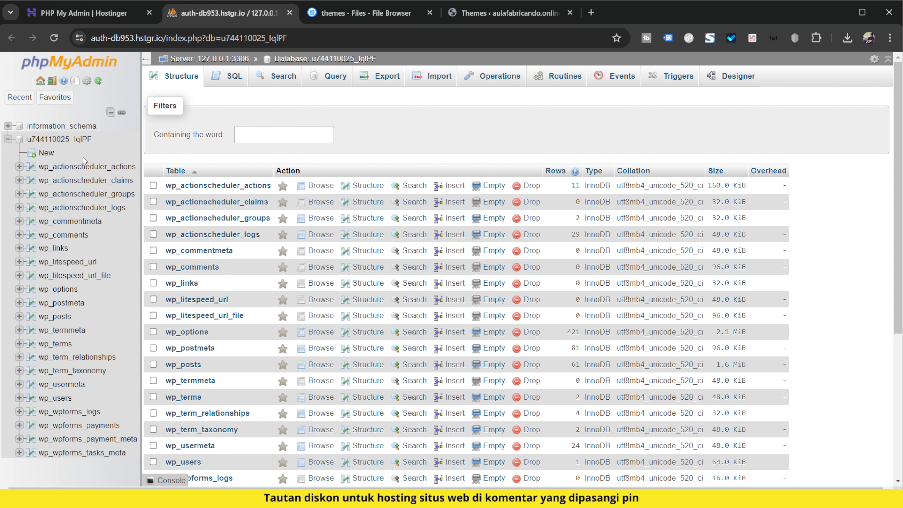
Browse the wp_options table to its second page of rows and locate the template option's value.
click(71, 288)
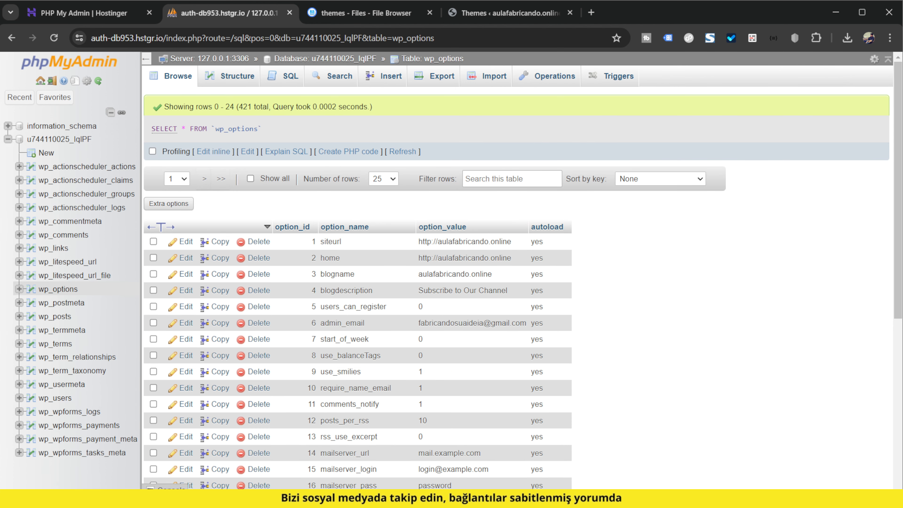
scroll(341, 195, down, 5)
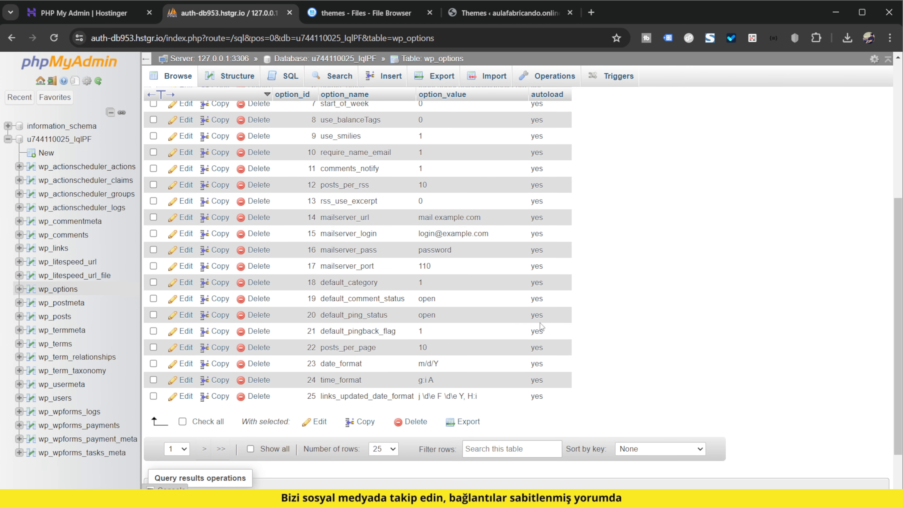
scroll(324, 398, up, 6)
click(183, 180)
click(166, 205)
click(177, 179)
click(209, 203)
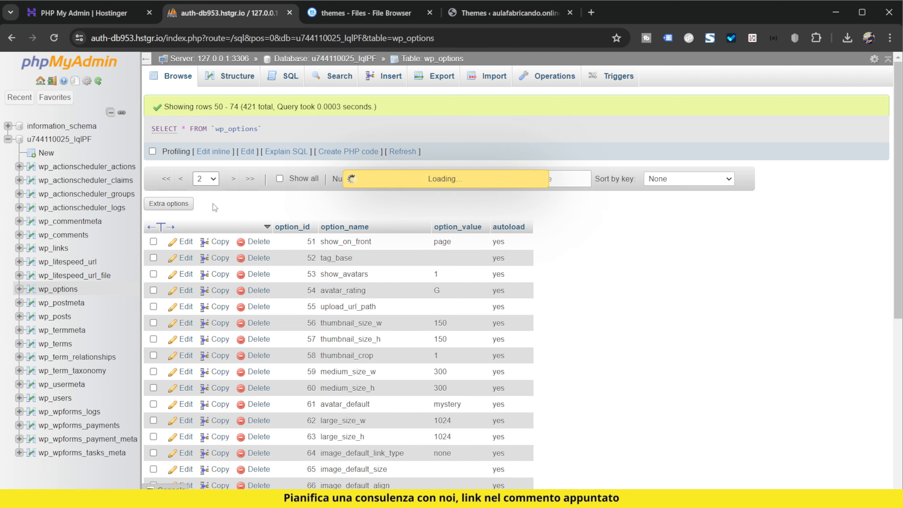
scroll(606, 350, down, 4)
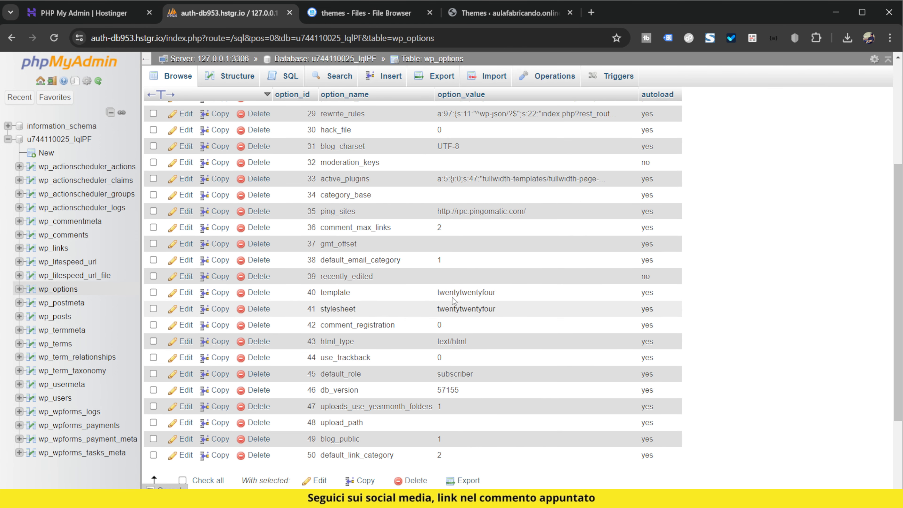
key(ctrl+plus)
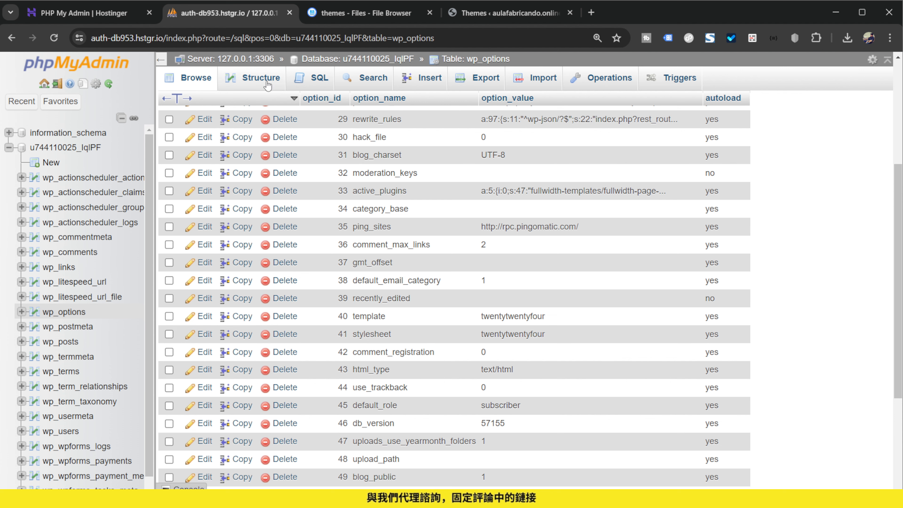
drag(480, 317, 557, 324)
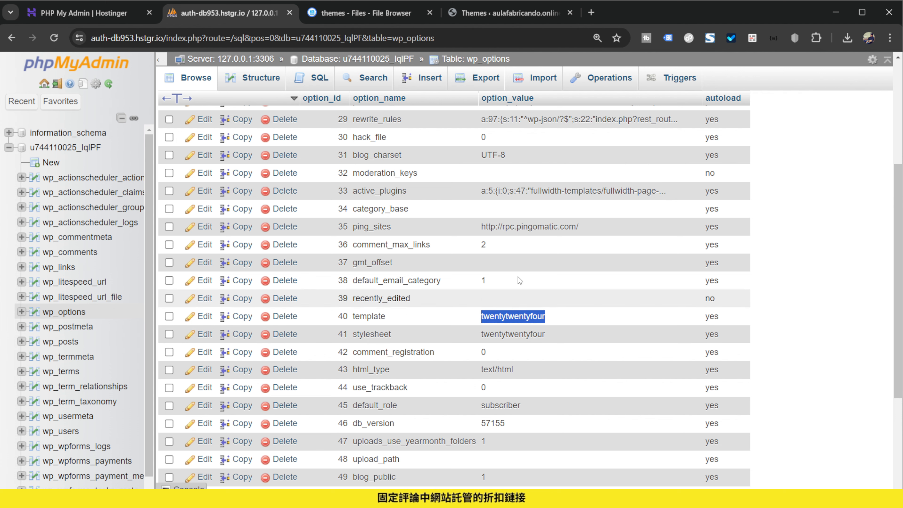
Copy the twentytwentythree theme folder's name in the file browser, leaving the folder unrenamed.
click(342, 19)
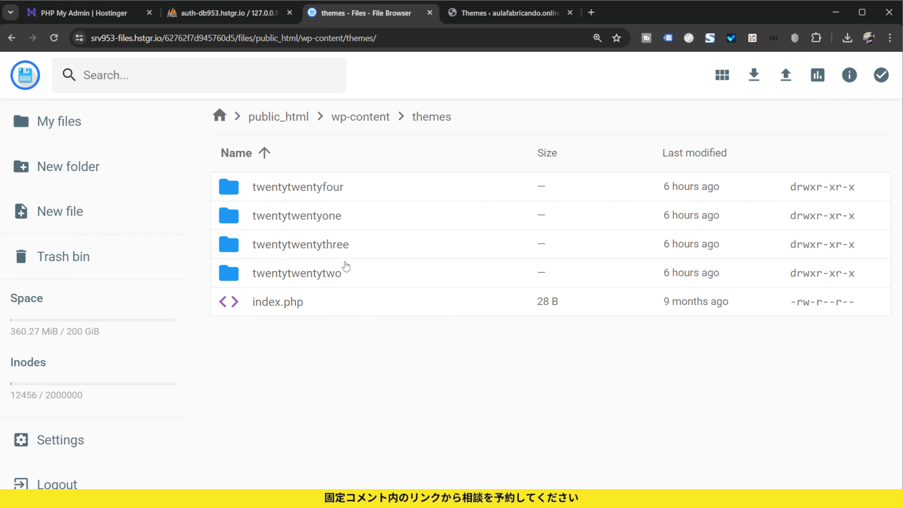
click(343, 245)
click(346, 248)
click(347, 247)
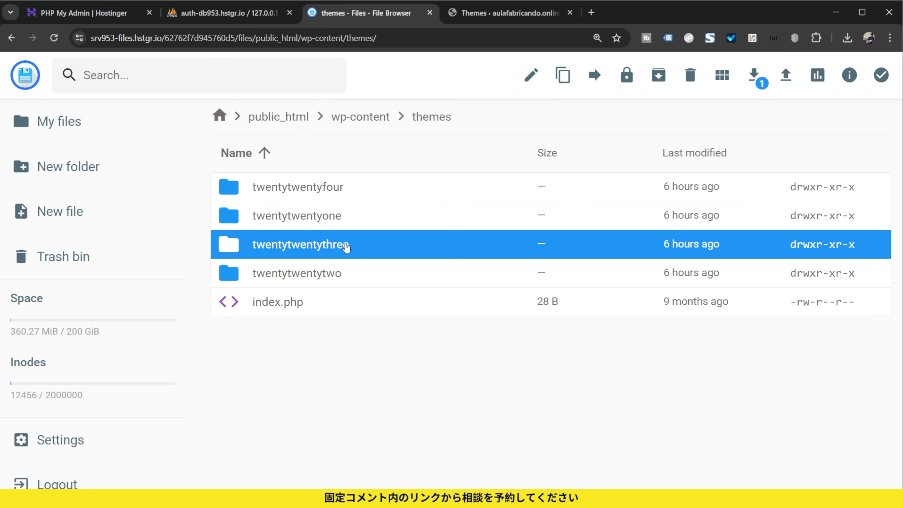
right_click(346, 245)
click(410, 299)
drag(446, 284, 328, 281)
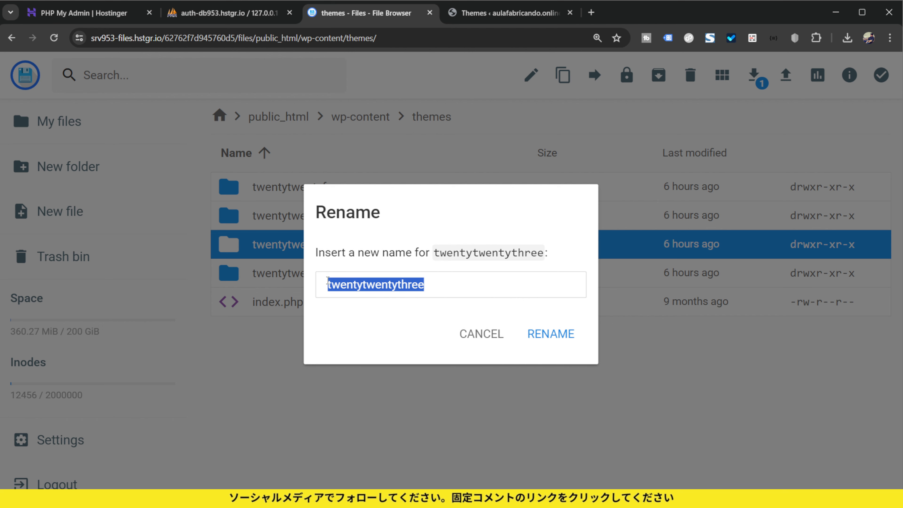
click(481, 334)
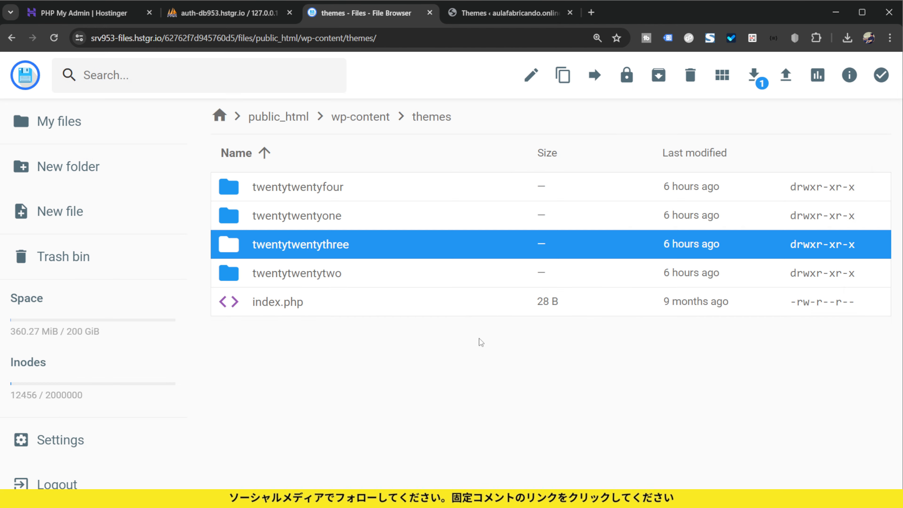
Set the option_value of both the template and stylesheet rows in wp_options to twentytwentythree.
click(247, 17)
double_click(522, 317)
double_click(522, 317)
text(twentytwentythree)
click(551, 338)
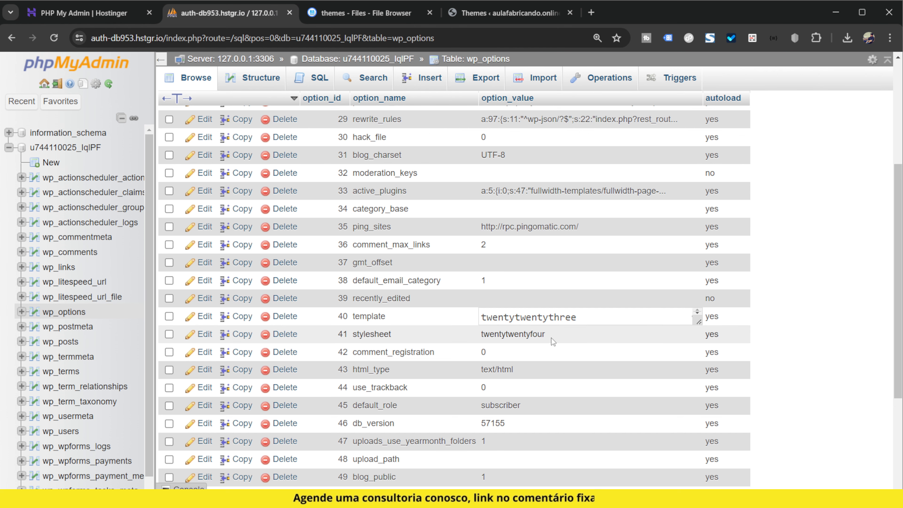
double_click(540, 336)
text(twentytwentythree)
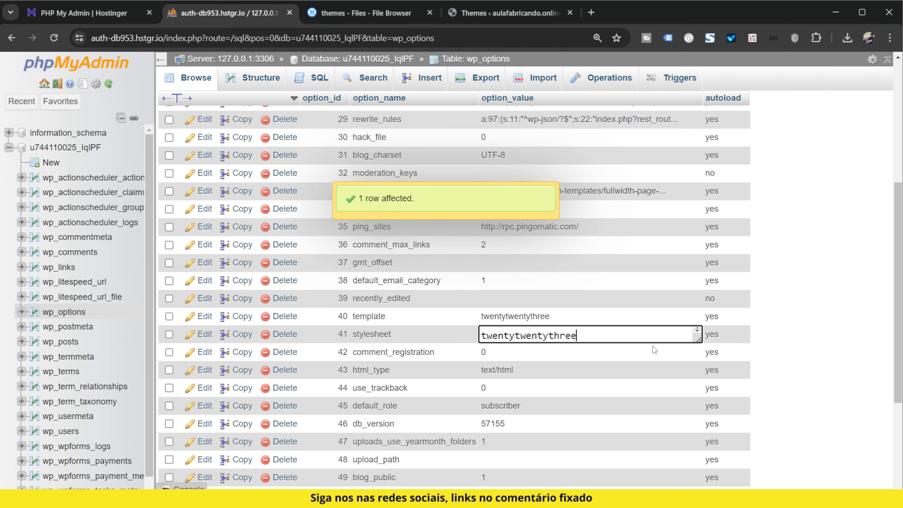
click(809, 331)
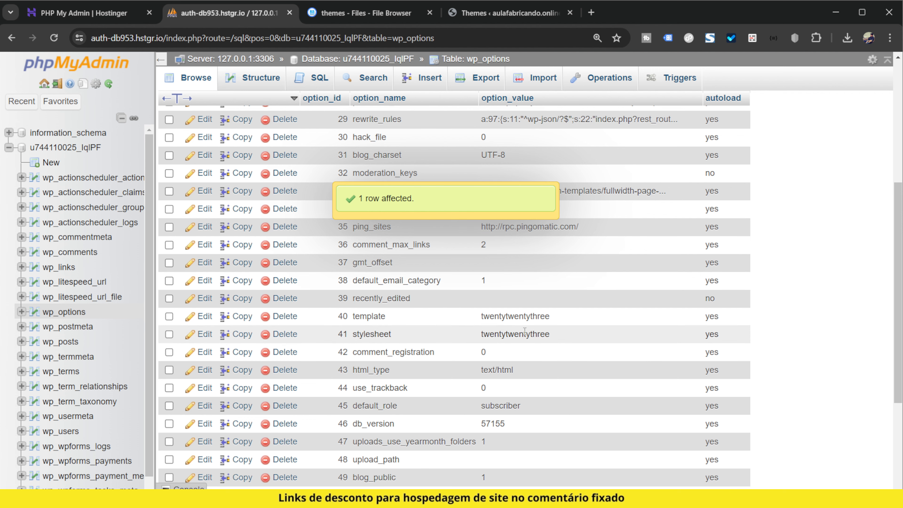
Reload the WordPress Themes page to check which theme is active.
click(487, 13)
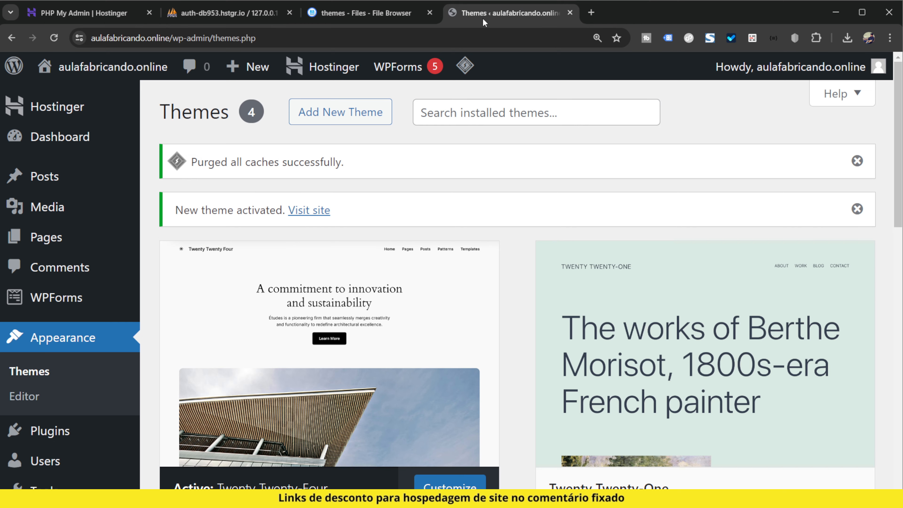
key(ctrl+minus)
click(54, 38)
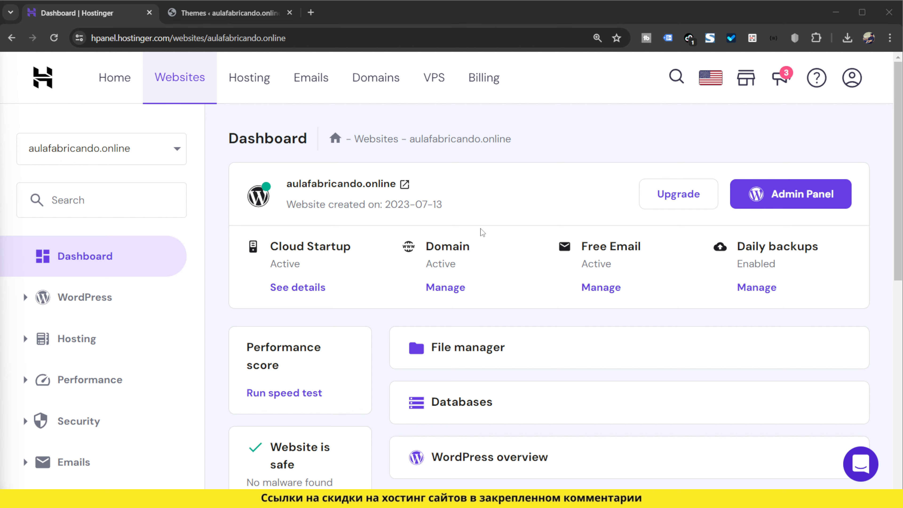
Open Hostinger's File Manager for the files of the aulafabricando.online website.
scroll(145, 336, down, 1)
scroll(144, 330, down, 1)
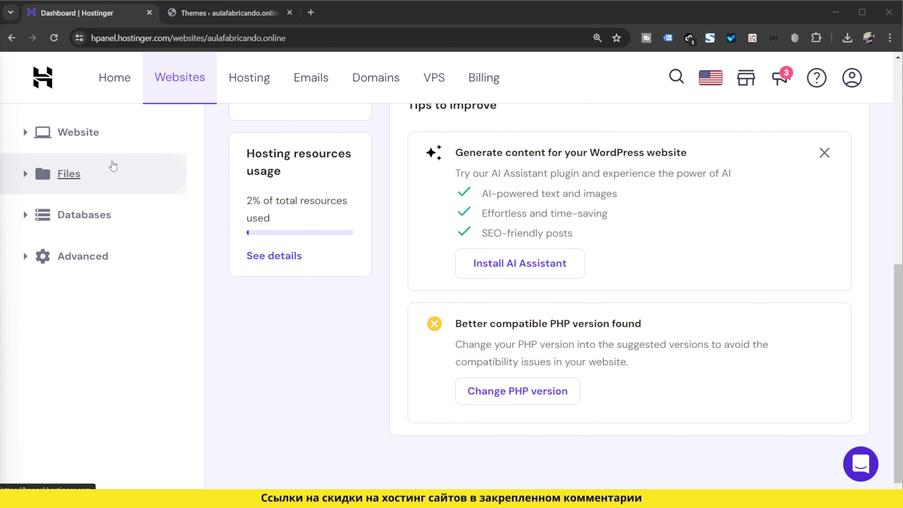
click(113, 171)
click(85, 207)
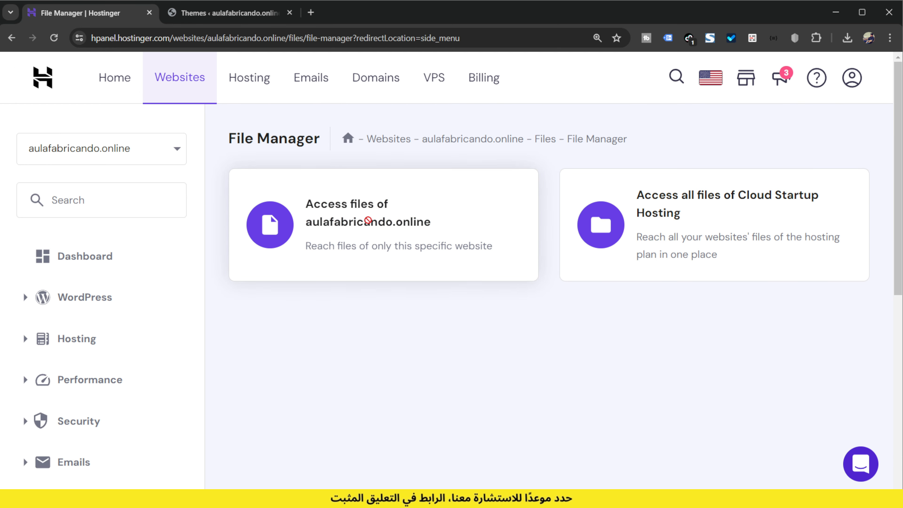
click(609, 249)
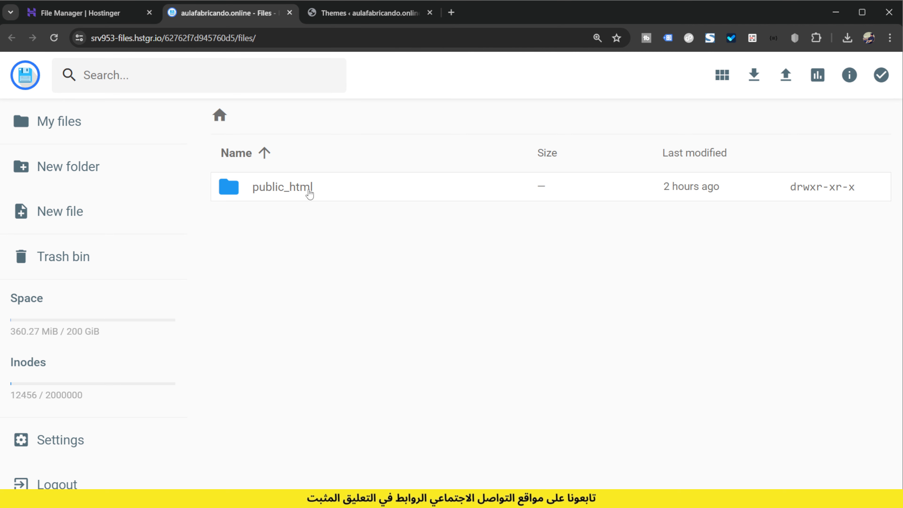
Open the wp-config.php file in the public_html folder for editing.
double_click(309, 192)
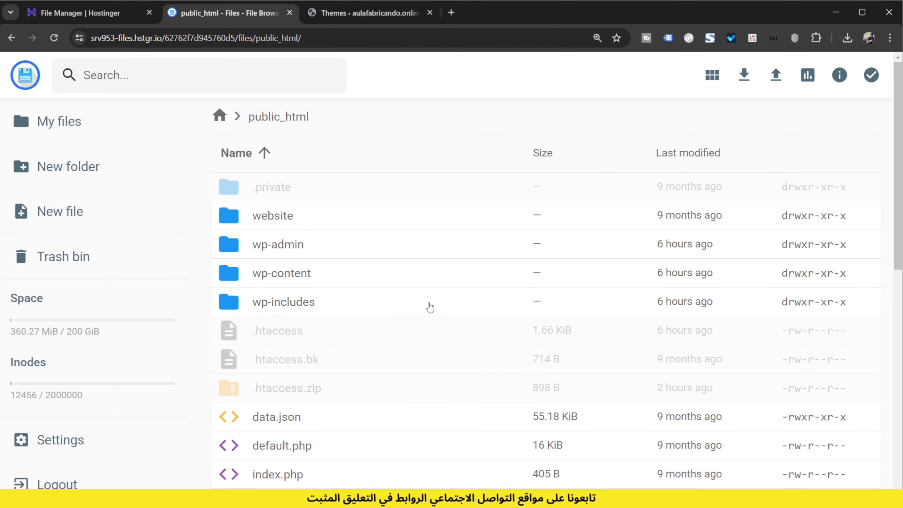
scroll(385, 334, down, 5)
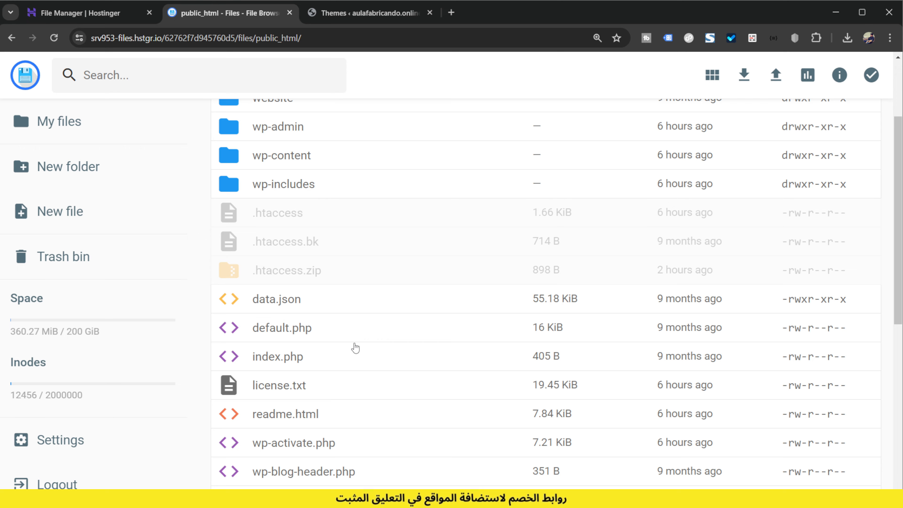
scroll(357, 352, down, 2)
click(336, 382)
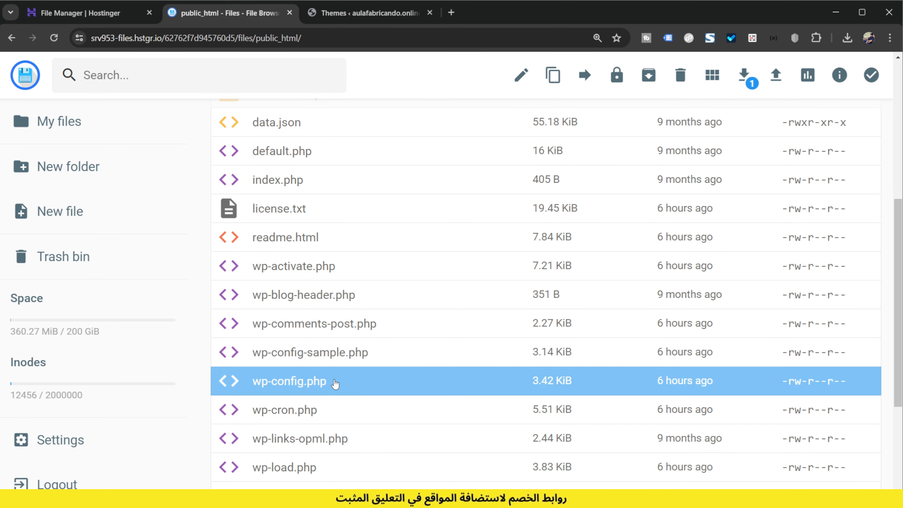
double_click(336, 382)
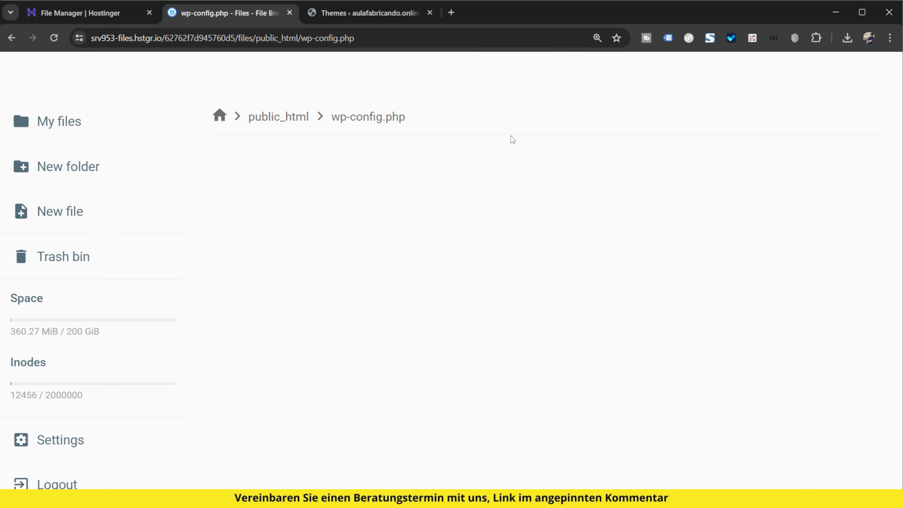
Paste define lines setting WP_DEBUG to true, WP_DEBUG_DISPLAY to false and WP_DEBUG_LOG to true after the ABSPATH block, followed by a blank line.
scroll(417, 295, down, 12)
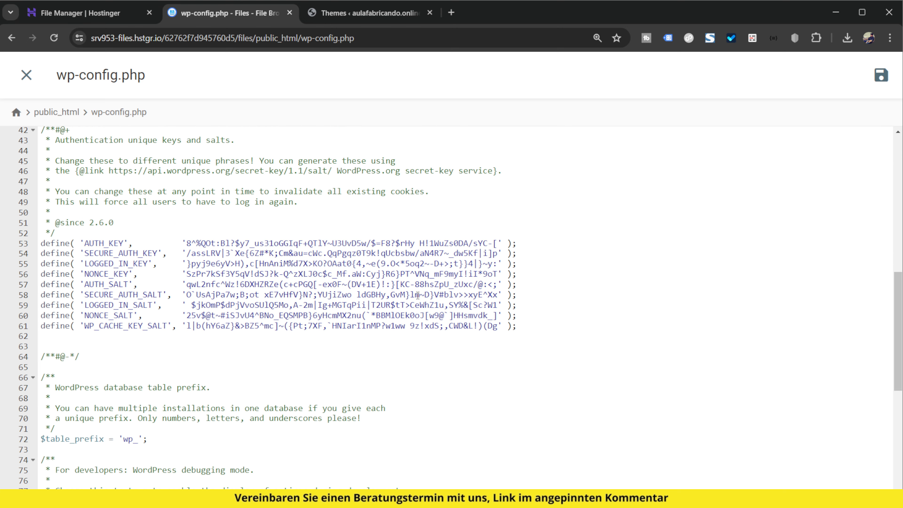
scroll(417, 295, down, 9)
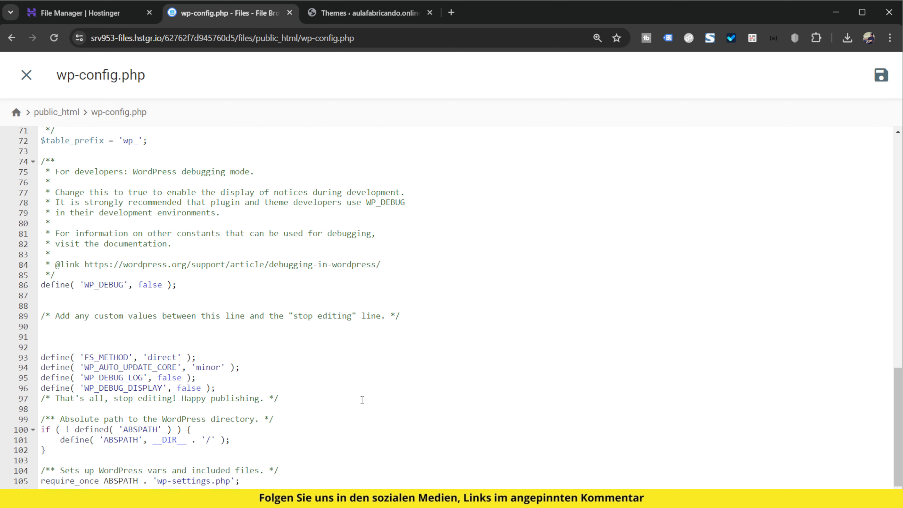
click(101, 460)
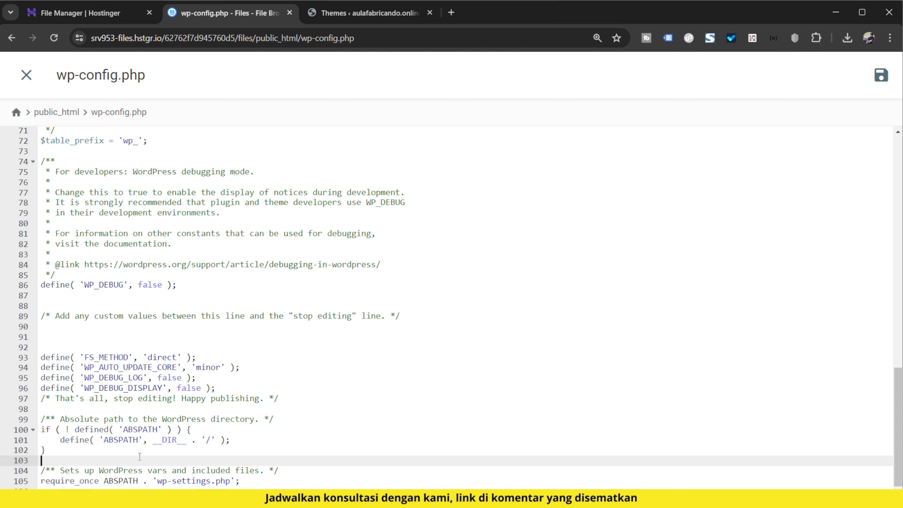
text(define( 'WP_DEBUG', true ); define( 'WP_DEBUG_DISPLAY', false ); define( 'WP_DEBUG_LOG', true );)
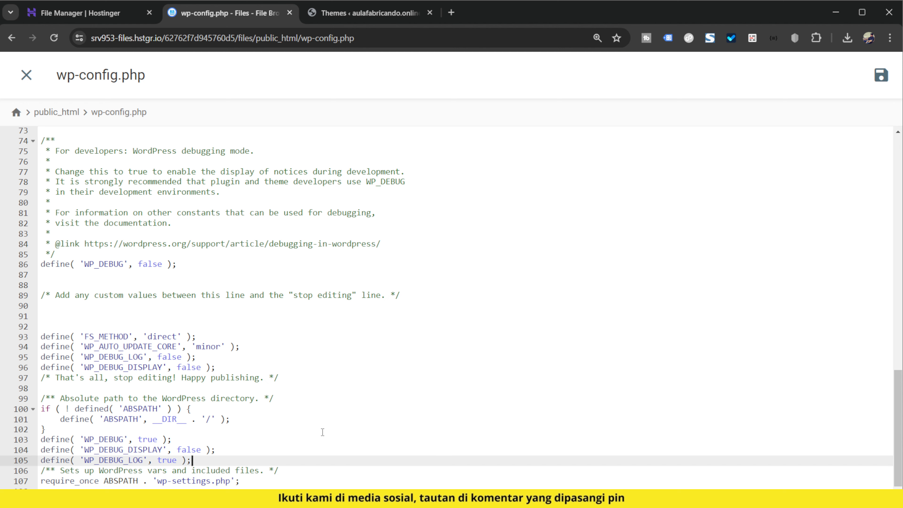
key(Return)
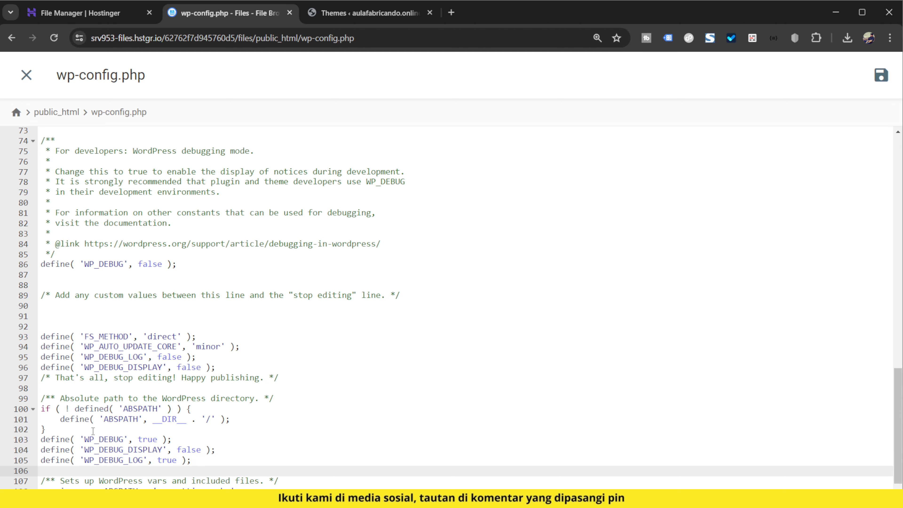
Insert a blank line between the ABSPATH block and the WP_DEBUG define, and save and close wp-config.php.
key(ctrl+plus)
key(ctrl+plus)
key(ctrl+plus)
scroll(211, 378, down, 5)
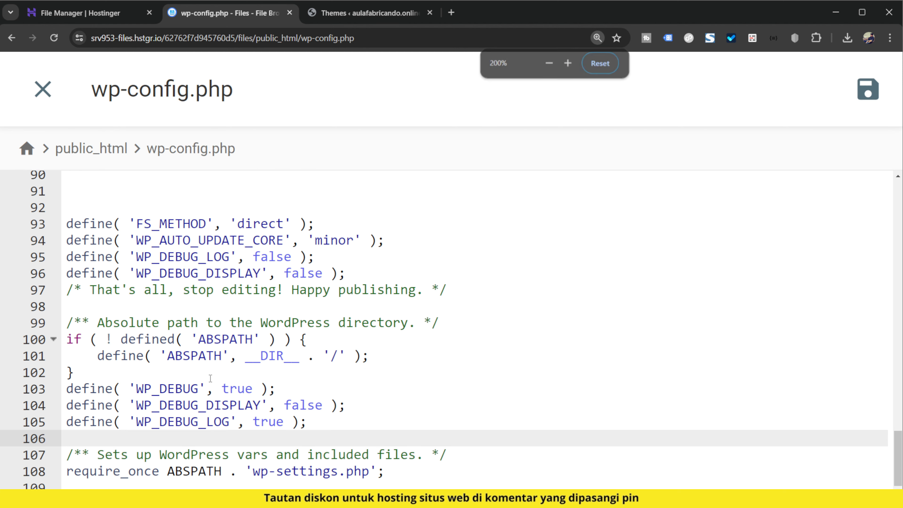
click(208, 376)
key(Return)
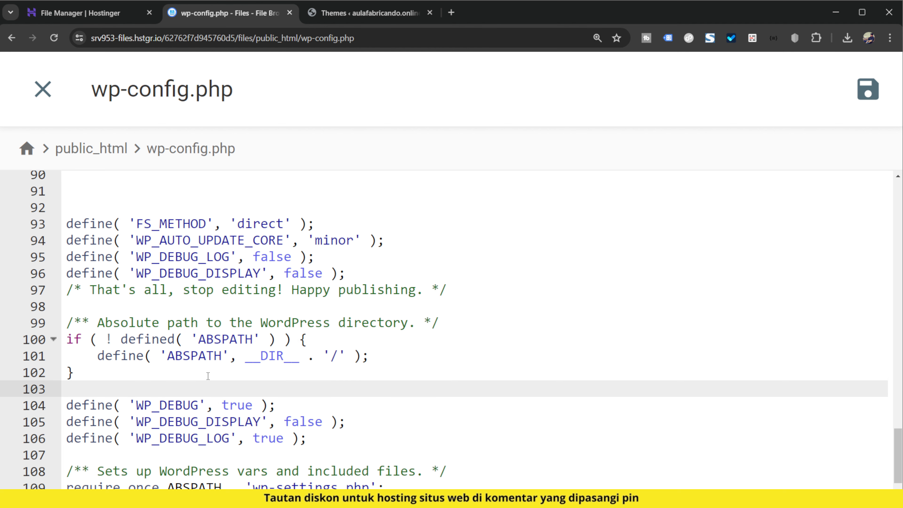
scroll(179, 365, down, 1)
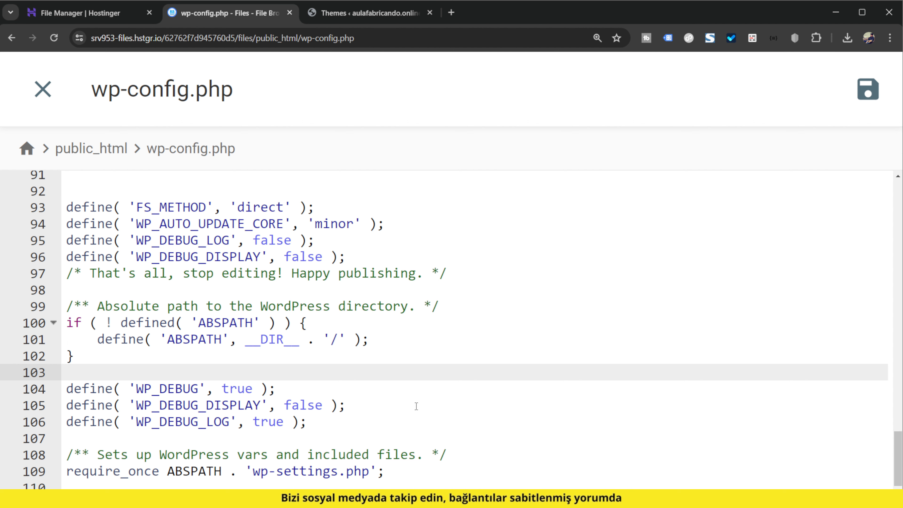
click(850, 103)
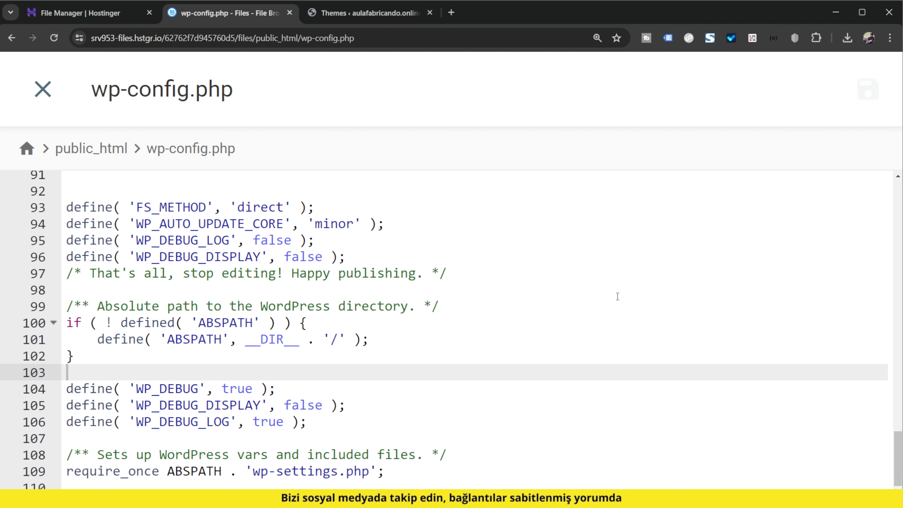
click(47, 94)
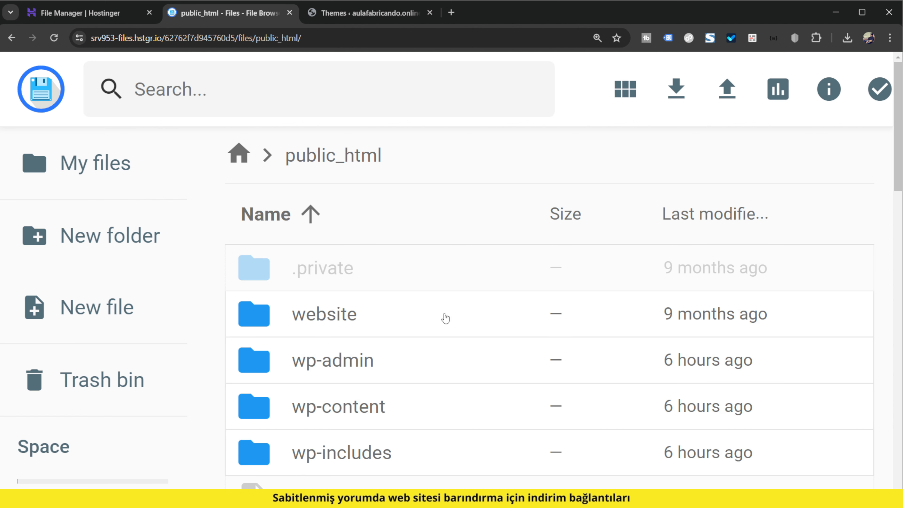
Open the wp-content folder in public_html and look through its files for a debug log.
key(ctrl+minus)
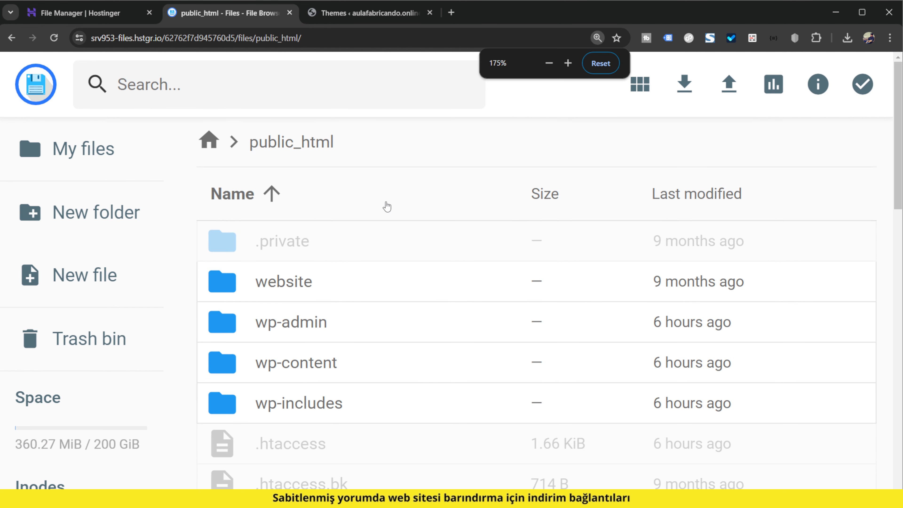
key(ctrl+plus)
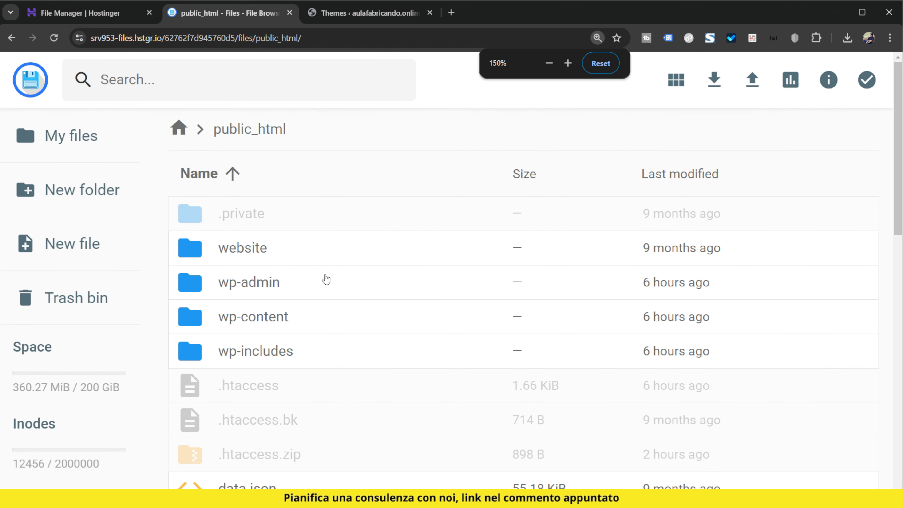
double_click(289, 316)
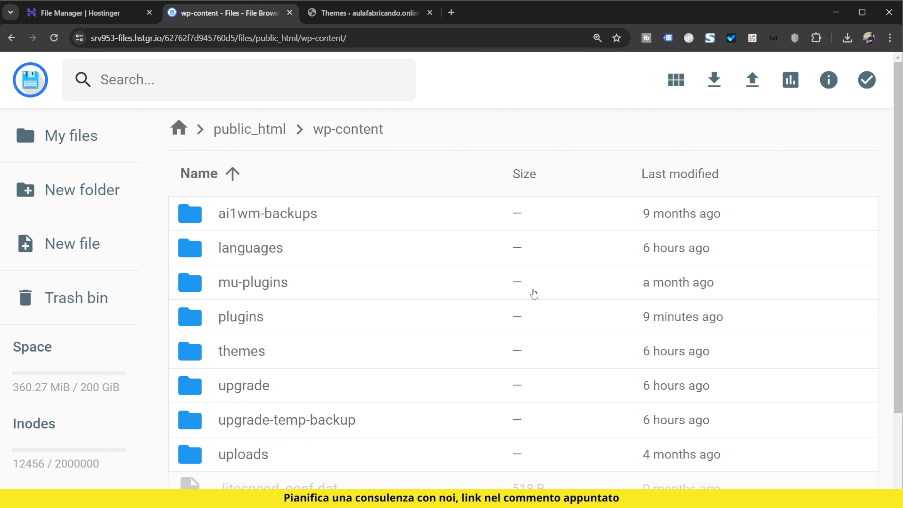
scroll(530, 295, down, 2)
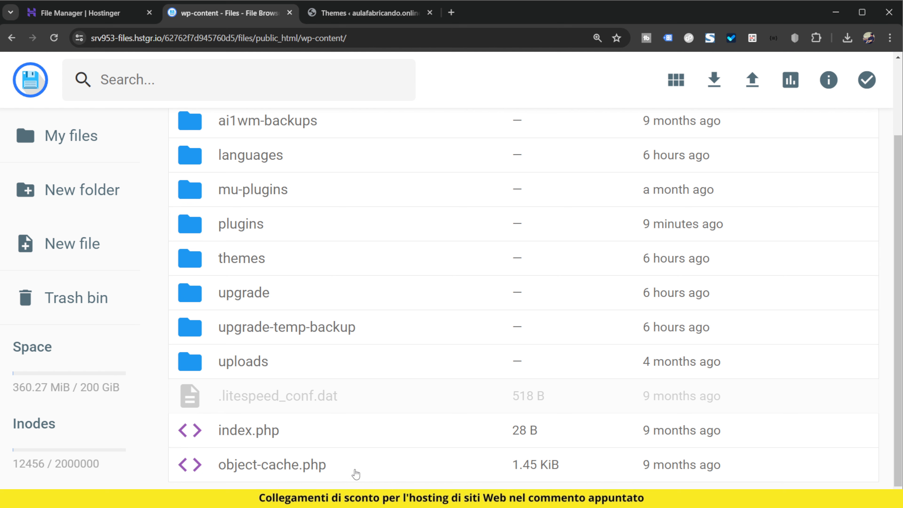
Reload the WordPress Themes page and refresh the wp-content listing to check for a debug log file.
click(353, 13)
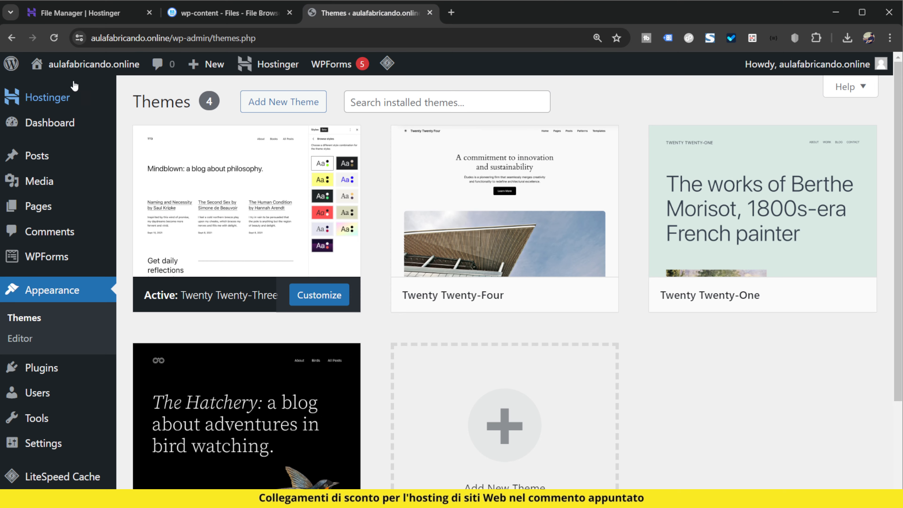
click(251, 17)
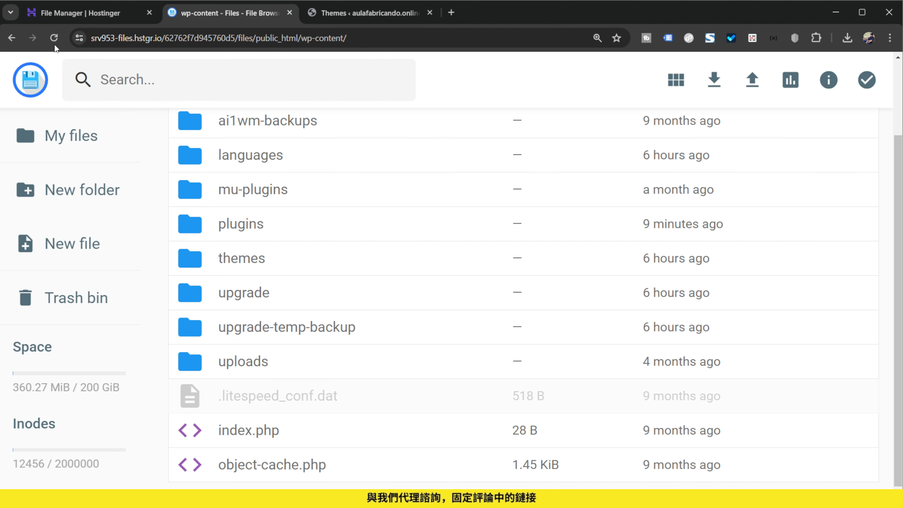
scroll(482, 297, up, 3)
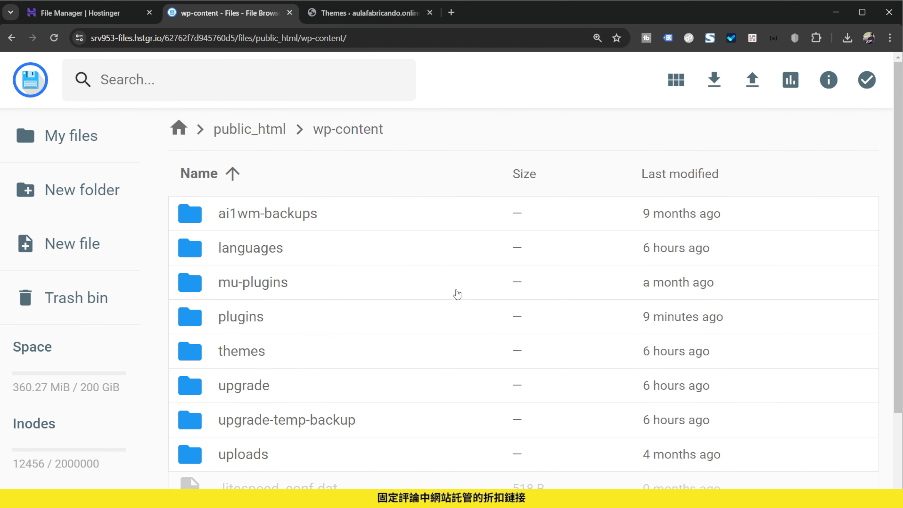
scroll(439, 335, down, 2)
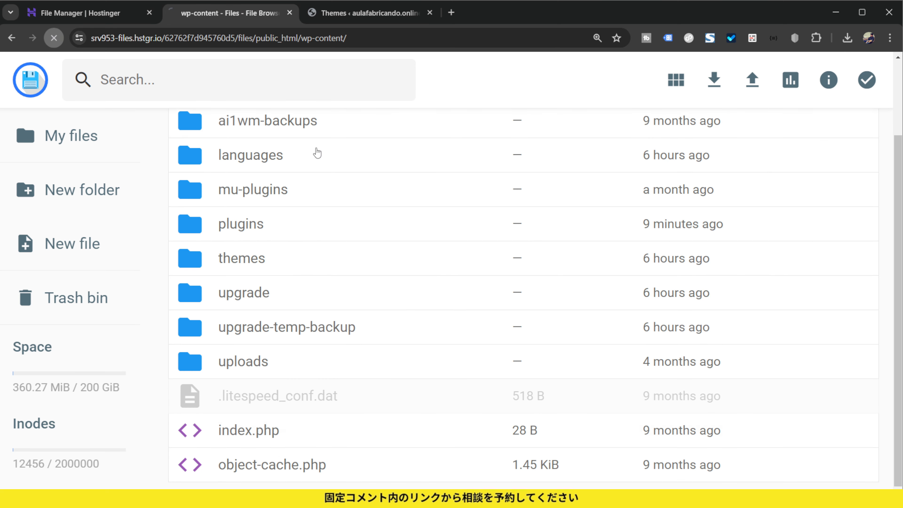
scroll(530, 319, up, 3)
scroll(528, 337, down, 3)
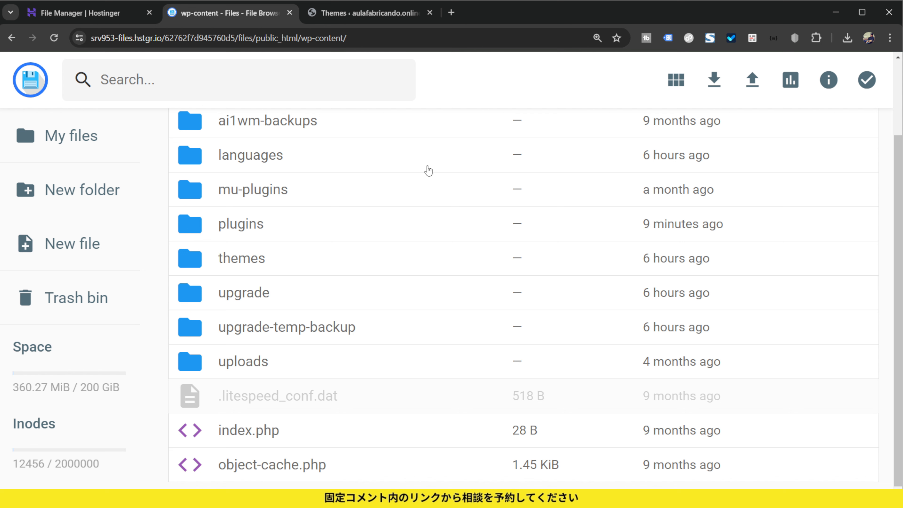